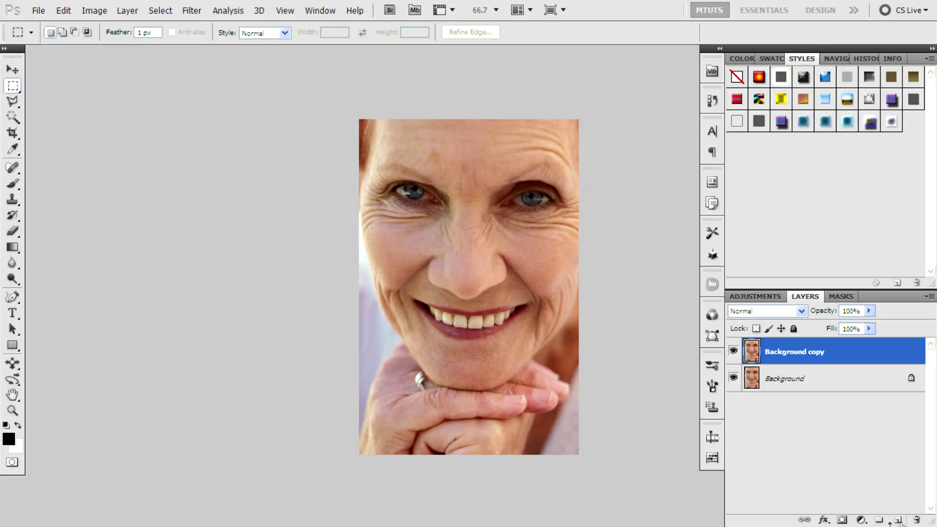
Create a new layer named "Wrinkle" above the Background copy layer.
left_click(126, 11)
mouse_move(214, 24)
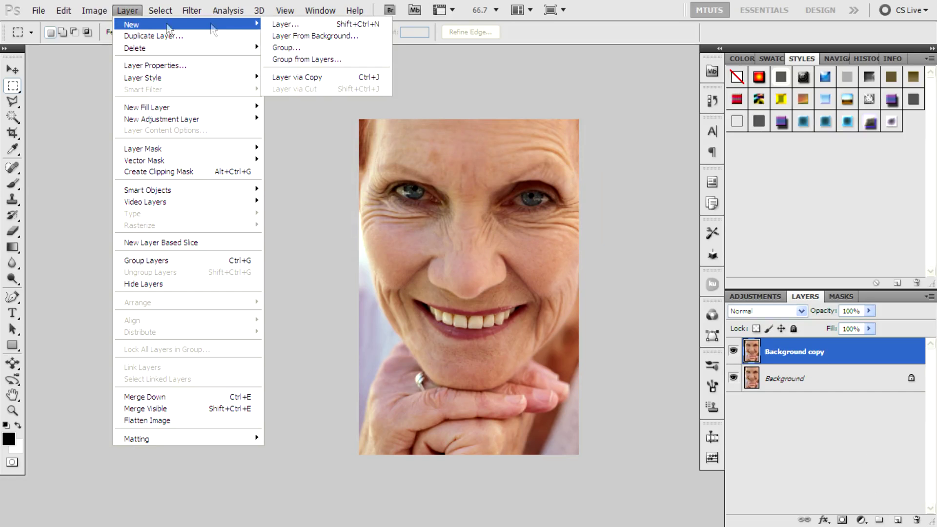
left_click(283, 23)
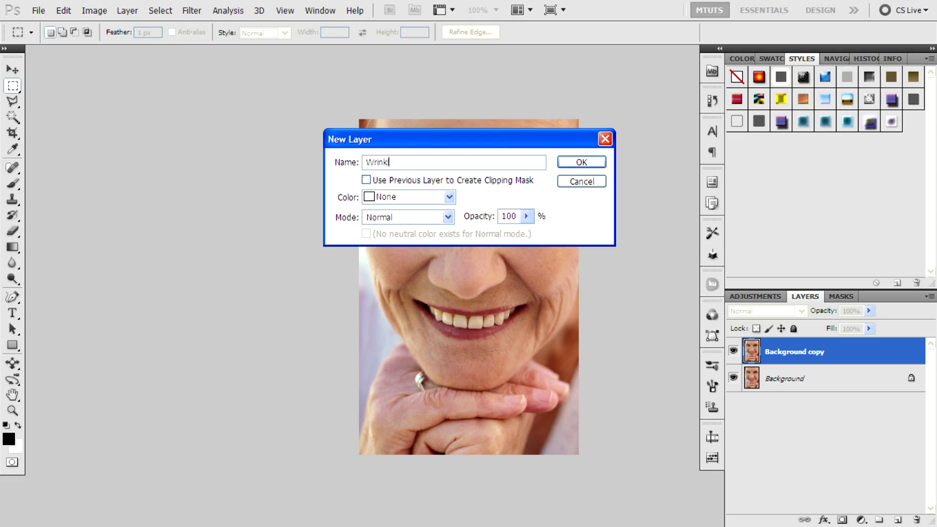
key("Return")
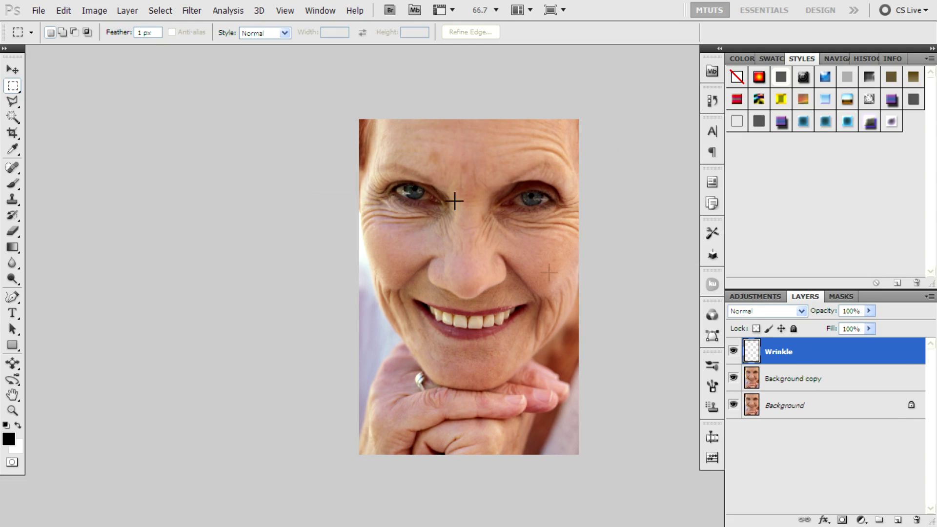
Remove the lines beneath the eye on the photo's left side using the Spot Healing Brush with Content-Aware and Sample All Layers.
left_click(11, 412)
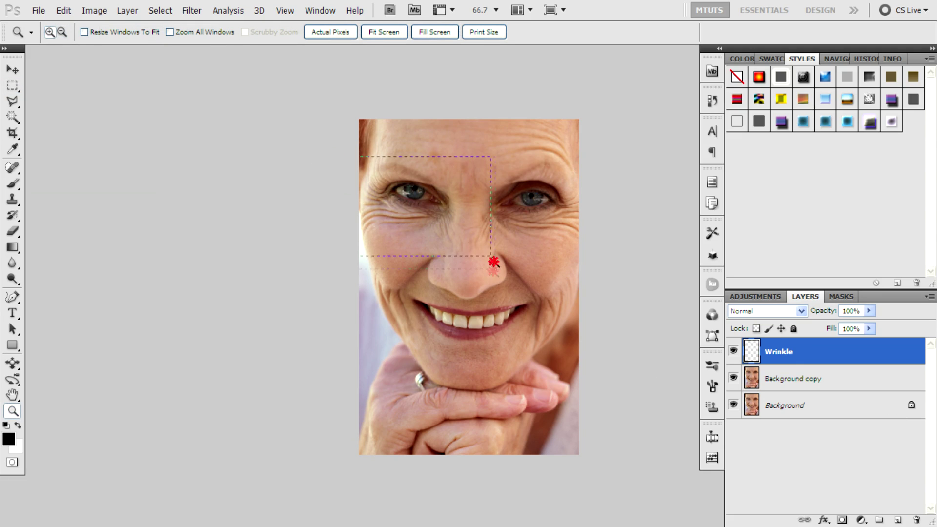
left_click_drag(360, 157, 468, 268)
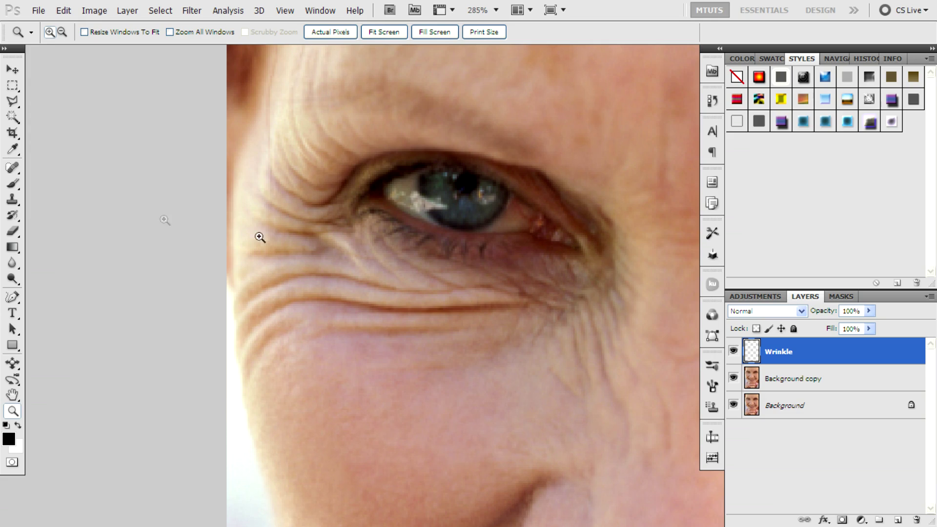
left_click(12, 168)
right_click(13, 167)
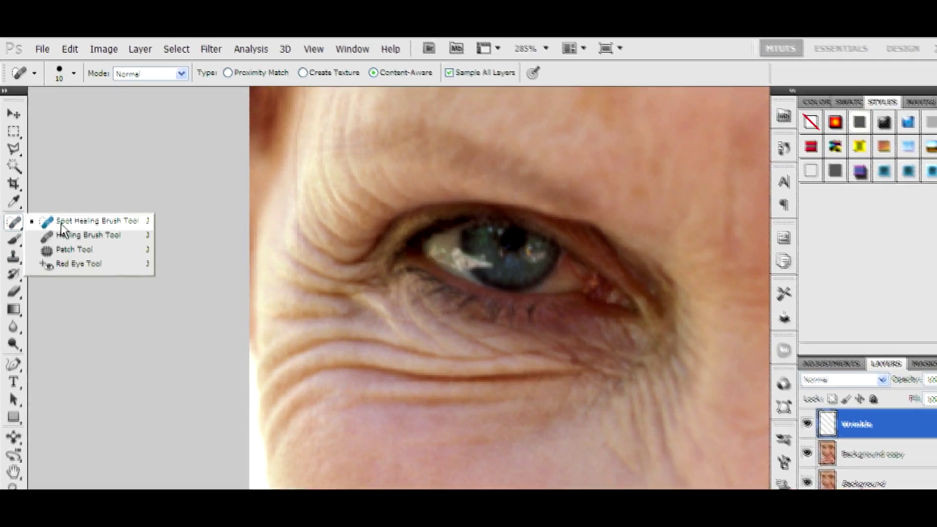
left_click(54, 168)
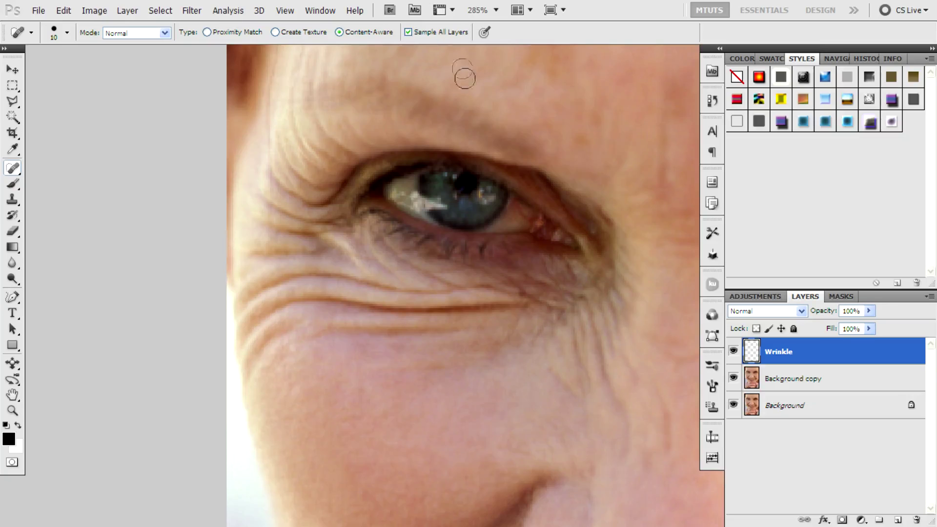
scroll(501, 305, "down", 3)
mouse_move(524, 242)
left_mouse_down()
mouse_move(291, 236)
mouse_move(249, 276)
mouse_move(262, 296)
mouse_move(523, 264)
left_mouse_up()
left_click_drag(408, 263, 498, 253)
mouse_move(476, 220)
left_mouse_down()
mouse_move(408, 236)
mouse_move(293, 217)
mouse_move(247, 237)
left_mouse_up()
Heal the crow's feet around the outer corner of the left-side eye and the folds just below its lashes.
mouse_move(326, 229)
left_mouse_down()
mouse_move(279, 268)
mouse_move(267, 225)
left_mouse_up()
left_click_drag(317, 201, 262, 188)
left_click_drag(274, 145, 329, 157)
left_click_drag(308, 84, 340, 108)
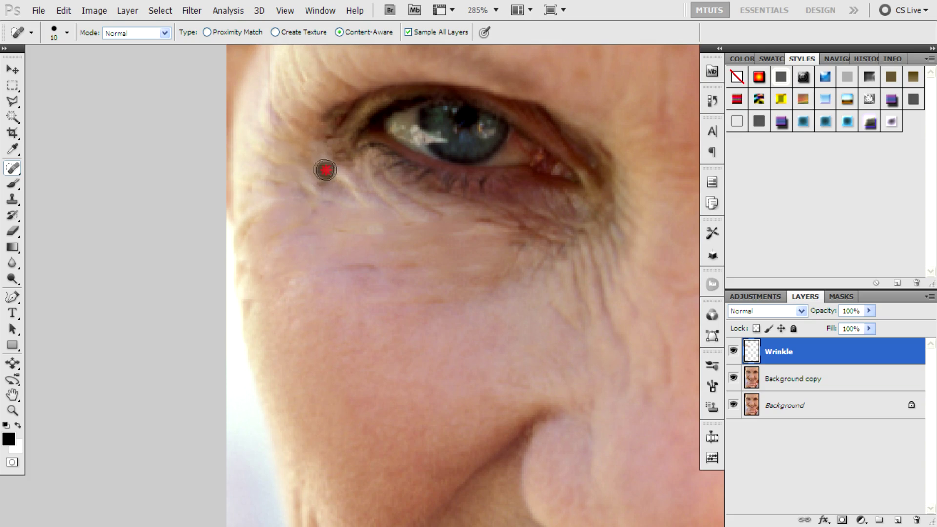
mouse_move(311, 189)
left_mouse_down()
mouse_move(372, 186)
mouse_move(396, 203)
left_mouse_up()
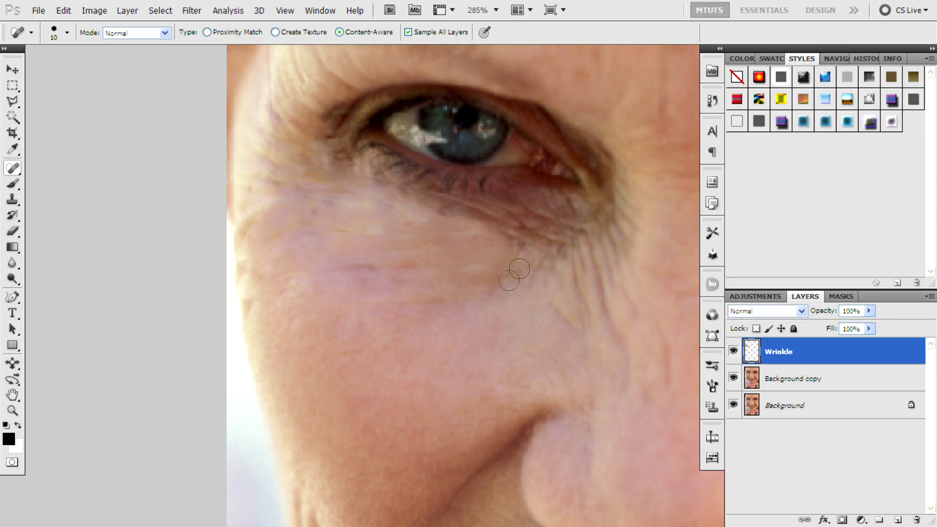
Heal the wrinkles running from the left-side eye's inner corner down along the side of the nose.
left_click_drag(598, 384, 577, 273)
left_click_drag(672, 388, 619, 264)
left_click_drag(626, 171, 627, 248)
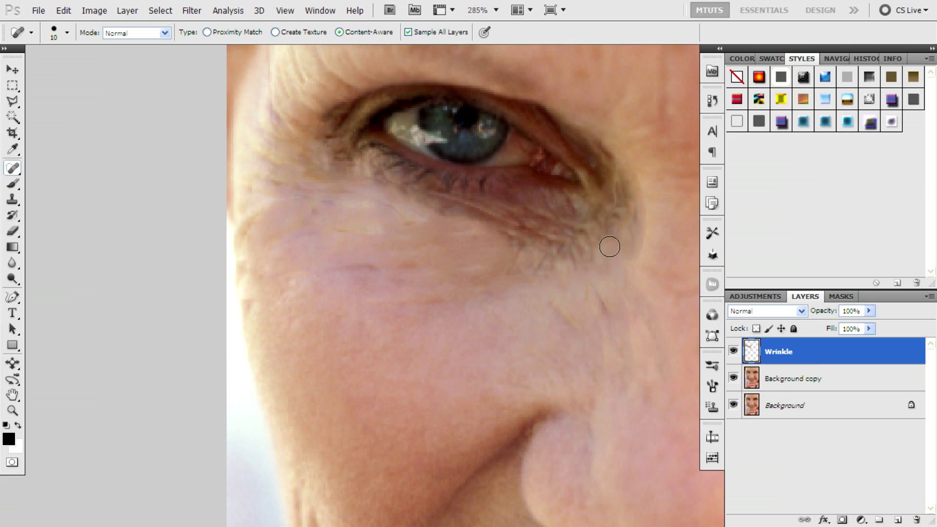
left_click_drag(520, 249, 587, 252)
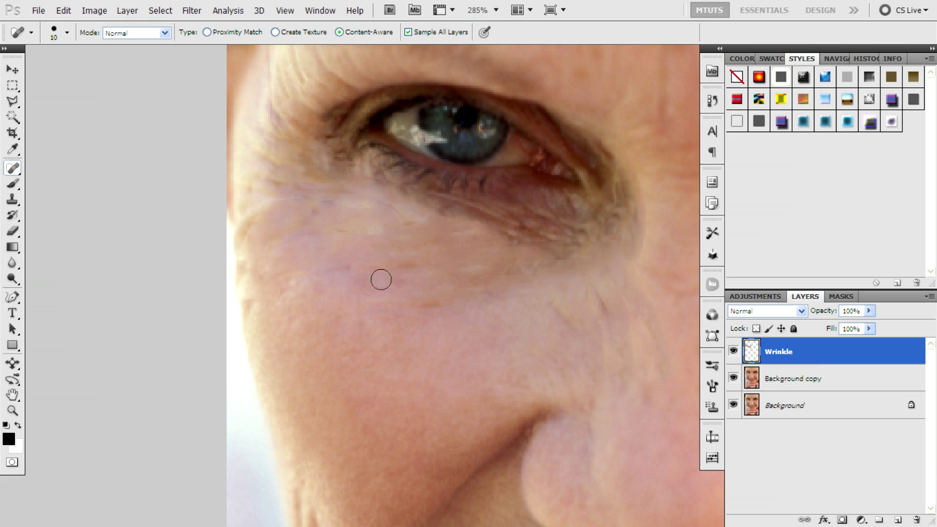
Heal the fine wrinkles on the temple and beside the brow at the outer edge of the left-side eye.
mouse_move(275, 108)
left_mouse_down()
mouse_move(303, 155)
mouse_move(298, 174)
mouse_move(347, 201)
mouse_move(342, 195)
left_mouse_up()
scroll(292, 78, "up", 3)
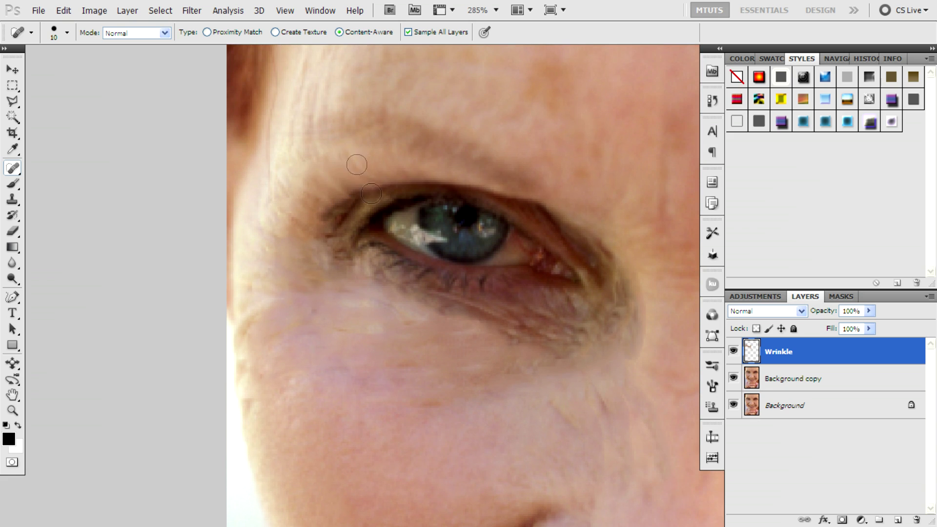
scroll(377, 210, "up", 3)
left_click_drag(274, 301, 275, 146)
scroll(382, 341, "up", 3)
scroll(449, 352, "down", 3)
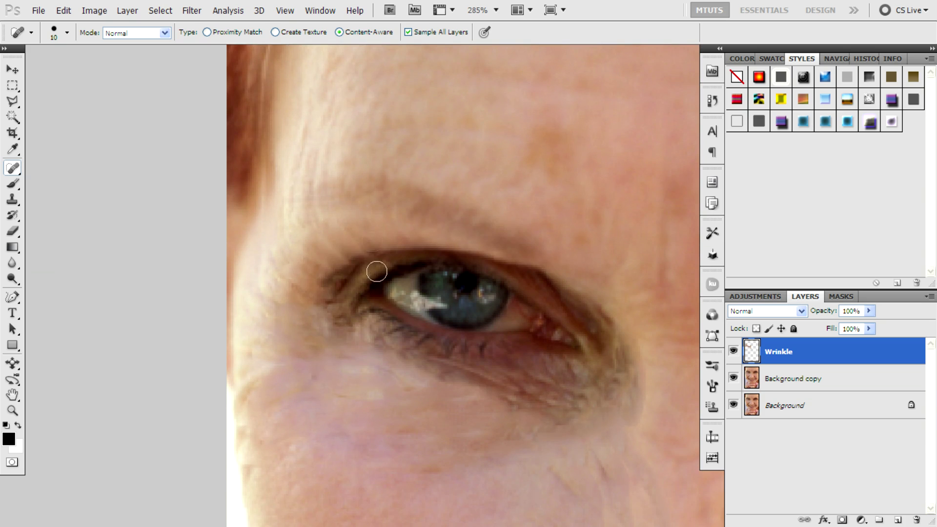
scroll(344, 405, "down", 3)
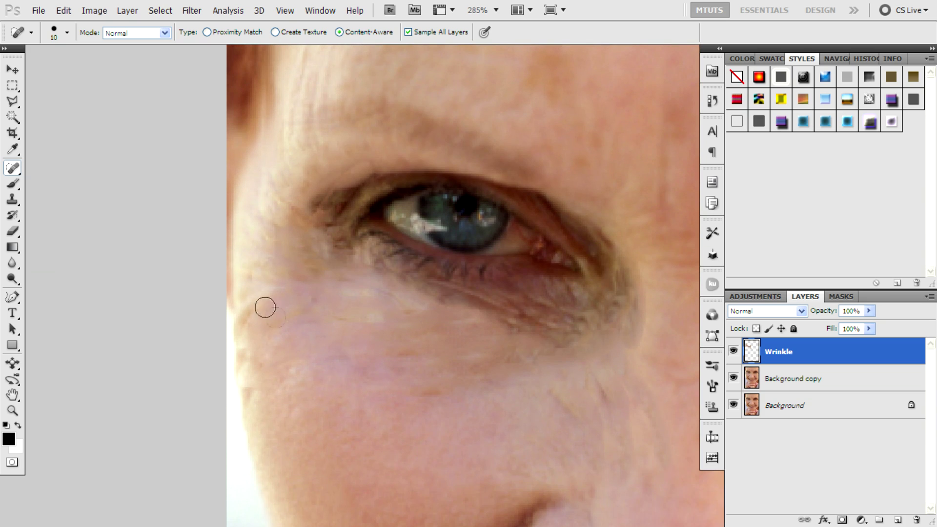
Touch up the remaining marks on the cheek's outer edge and beside the nose below the left-side eye.
left_click_drag(257, 365, 257, 370)
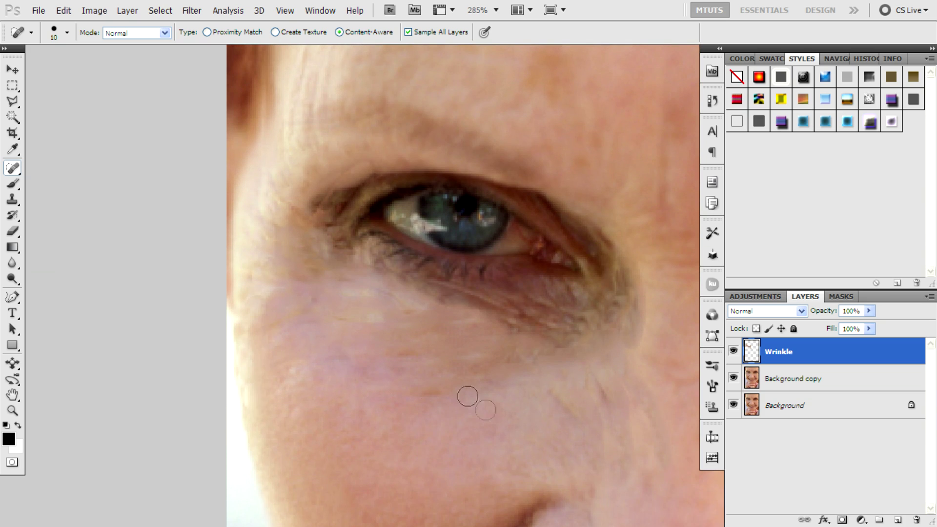
mouse_move(598, 387)
left_mouse_down()
mouse_move(605, 441)
mouse_move(563, 371)
left_mouse_up()
left_click_drag(651, 440, 636, 378)
Heal the fine lines on the forehead and temple above the left-side eyebrow.
left_click(11, 411)
left_click(62, 32)
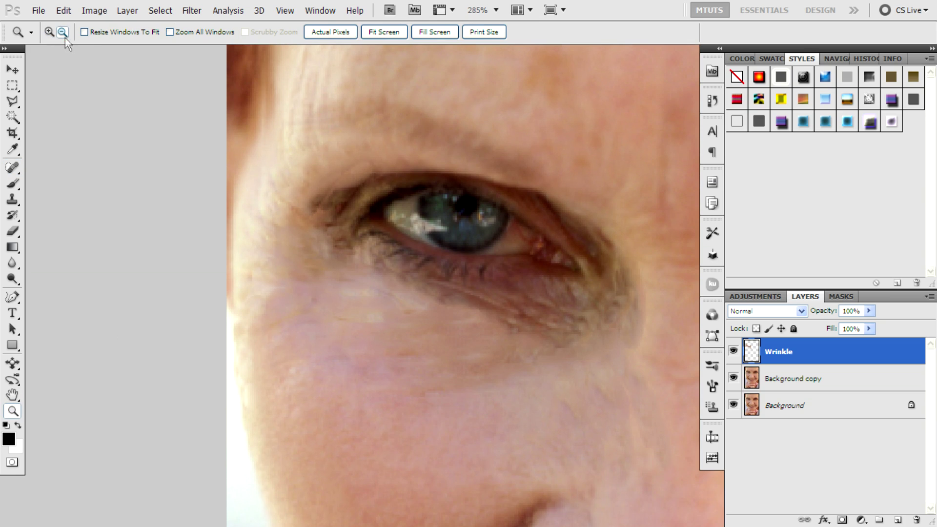
left_click(397, 267)
left_click(423, 302)
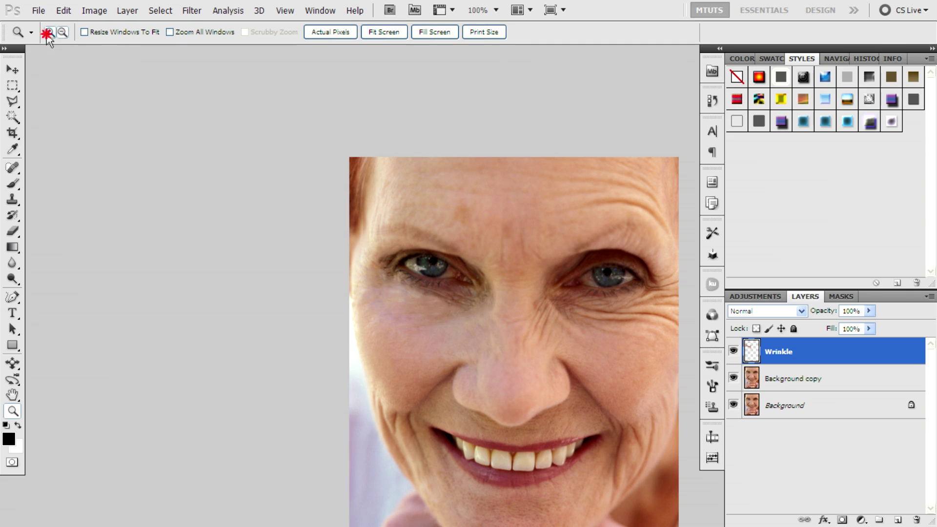
left_click_drag(469, 257, 82, 157)
left_click(13, 167)
left_click_drag(343, 305, 311, 387)
left_click_drag(310, 320, 288, 447)
left_click_drag(446, 335, 473, 435)
mouse_move(357, 293)
left_mouse_down()
mouse_move(400, 196)
mouse_move(386, 129)
left_mouse_up()
Heal the long curved wrinkles on the forehead above the right-side eyebrow.
left_click(12, 410)
left_click(64, 32)
left_click(461, 277)
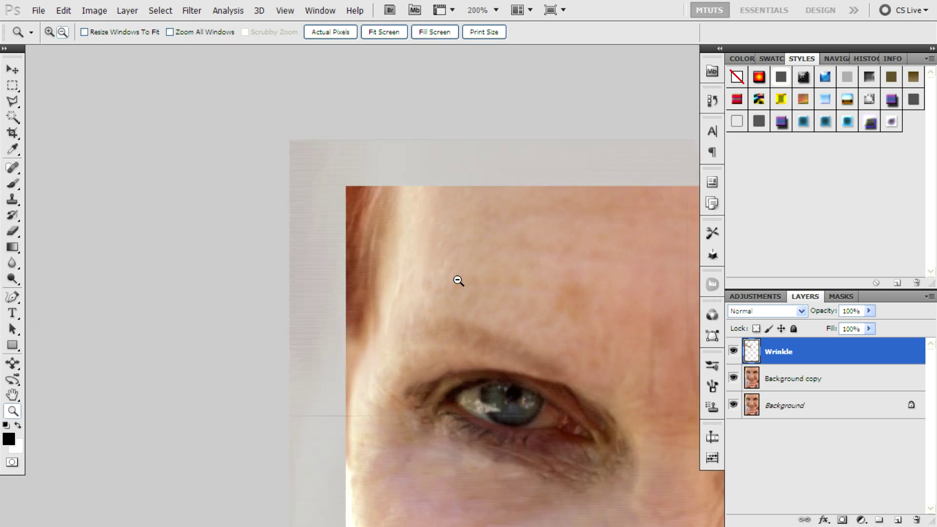
left_click(458, 281)
left_click(577, 317)
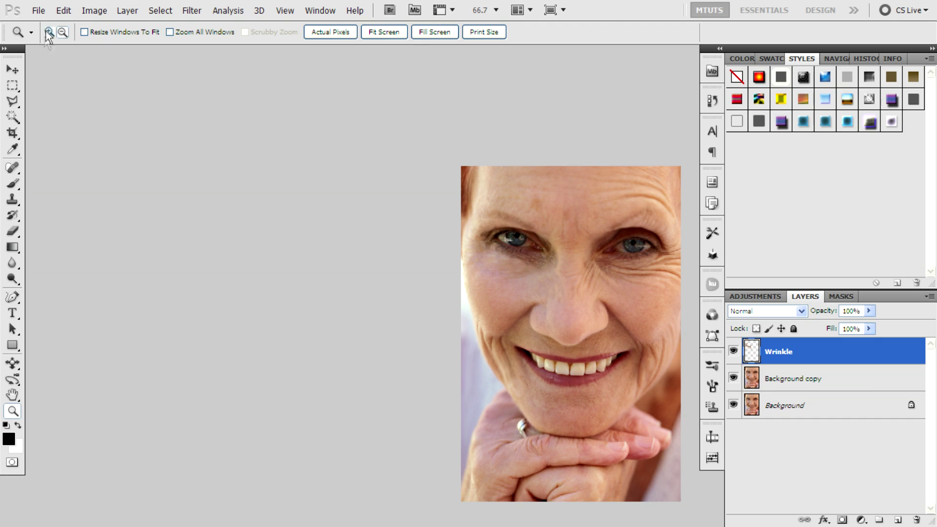
left_click_drag(698, 320, 699, 321)
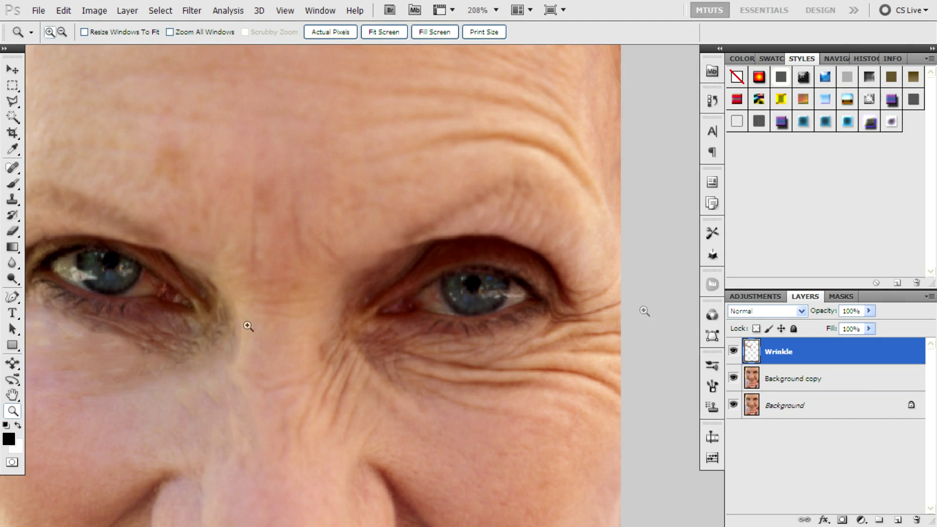
left_click(13, 168)
mouse_move(363, 162)
left_mouse_down()
mouse_move(457, 141)
mouse_move(526, 141)
mouse_move(606, 199)
left_mouse_up()
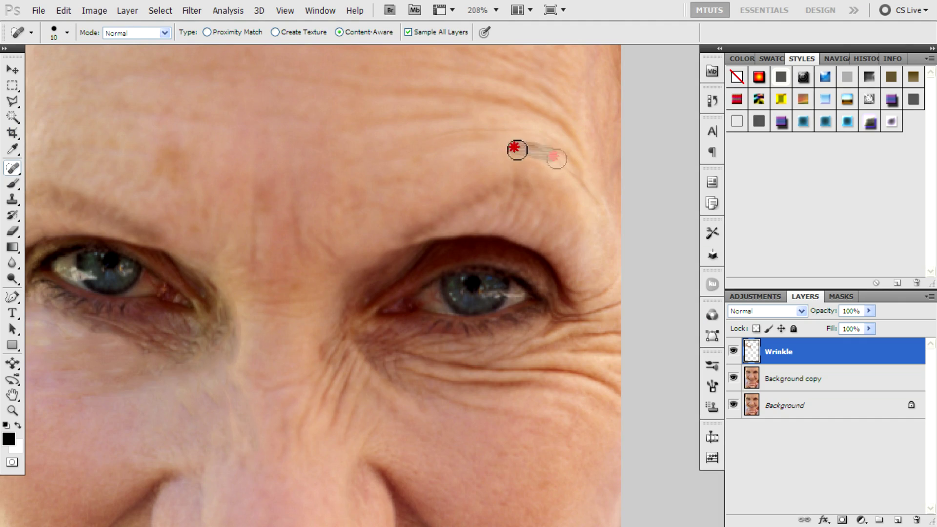
mouse_move(576, 152)
left_mouse_down()
mouse_move(512, 100)
mouse_move(345, 88)
left_mouse_up()
Set the healing brush size to 15 px and remove the remaining forehead lines and the vertical furrows between the brows.
left_click(66, 32)
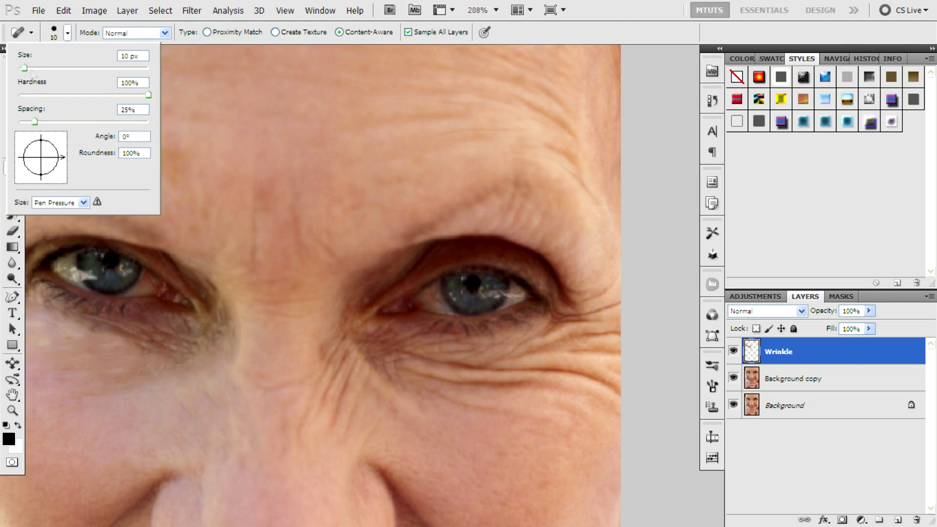
mouse_move(420, 92)
left_mouse_down()
mouse_move(592, 178)
mouse_move(599, 192)
left_mouse_up()
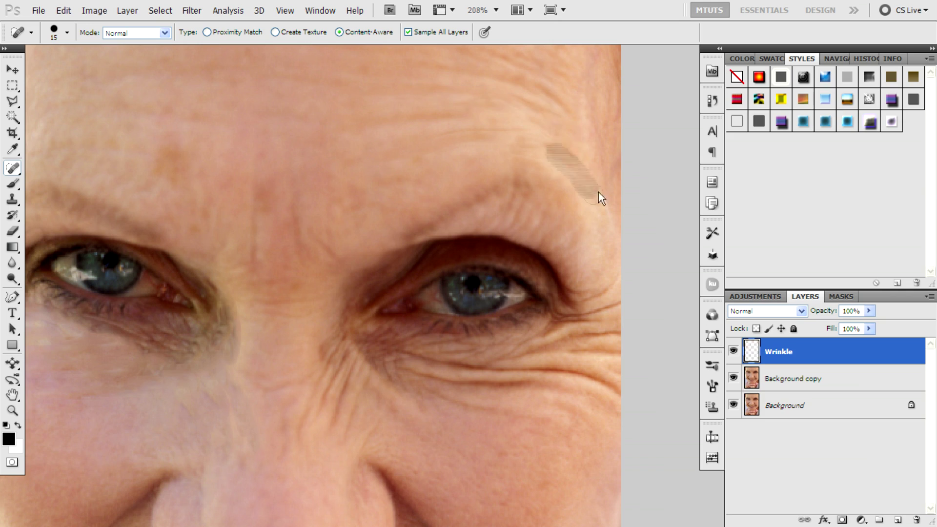
mouse_move(508, 61)
left_mouse_down()
mouse_move(585, 83)
mouse_move(559, 76)
left_mouse_up()
left_click_drag(458, 121, 522, 117)
left_click_drag(347, 129, 484, 112)
left_click_drag(561, 149, 608, 188)
left_click_drag(106, 106, 214, 126)
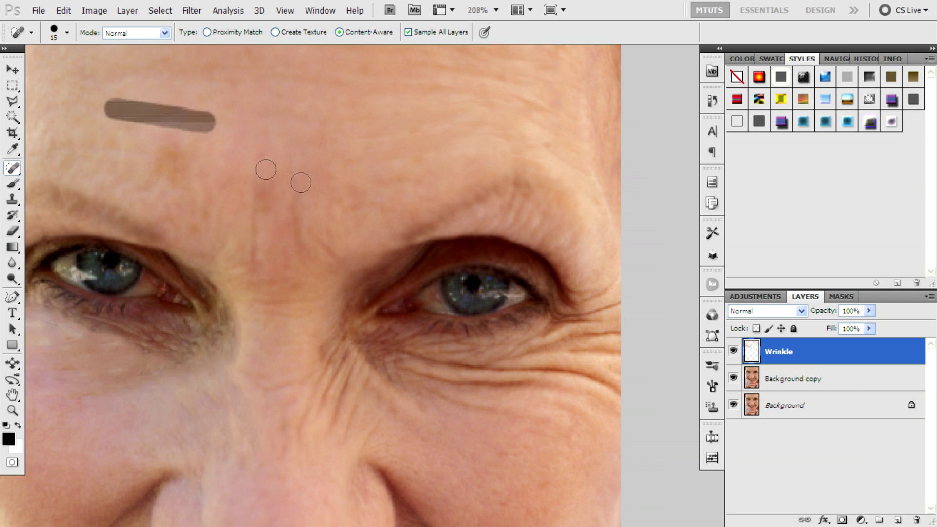
mouse_move(250, 207)
left_mouse_down()
mouse_move(253, 259)
mouse_move(294, 199)
left_mouse_up()
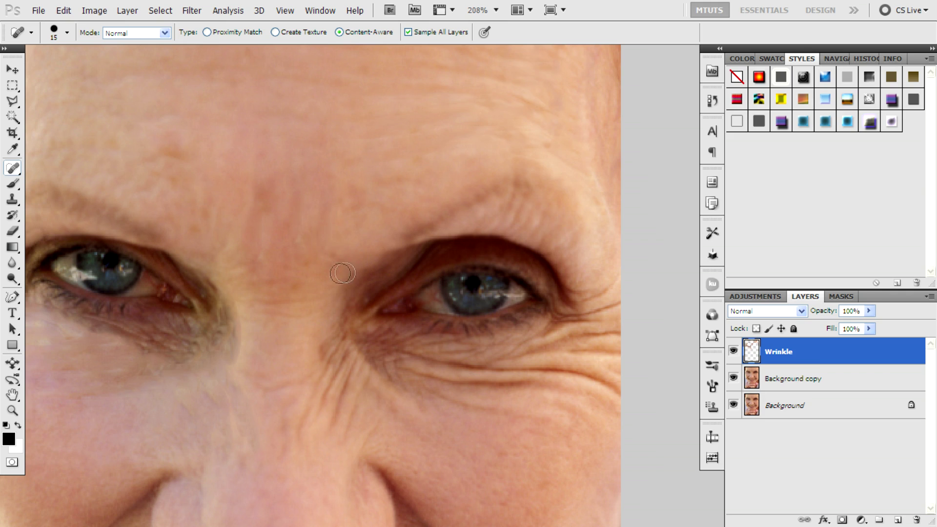
Smooth the remaining lines across the upper forehead and heal the brown spot above the left-side eyebrow.
scroll(461, 254, "up", 5)
left_click_drag(383, 188, 507, 209)
mouse_move(434, 163)
left_mouse_down()
mouse_move(539, 190)
mouse_move(476, 148)
left_mouse_up()
left_click_drag(446, 182, 607, 266)
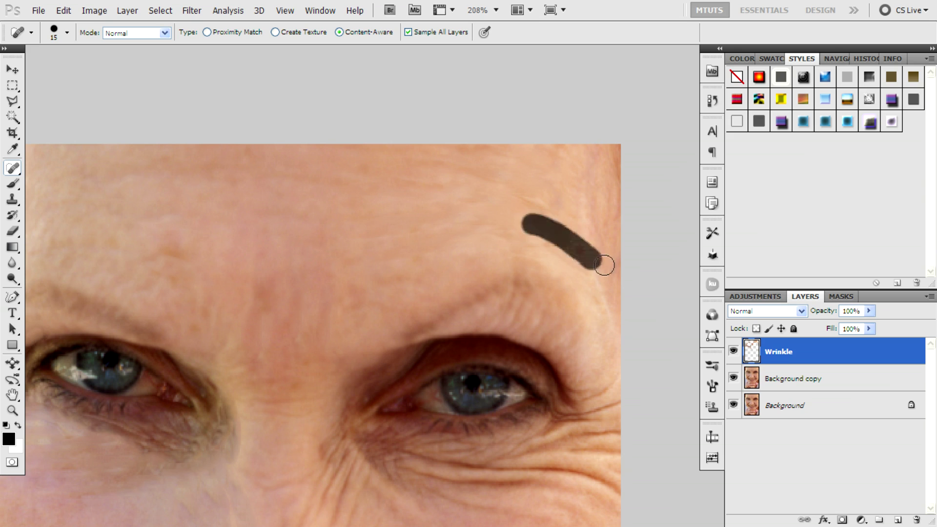
left_click_drag(389, 237, 488, 216)
left_click_drag(361, 229, 500, 212)
mouse_move(451, 261)
left_mouse_down()
mouse_move(562, 215)
mouse_move(584, 171)
left_mouse_up()
left_click_drag(116, 167, 309, 193)
left_click_drag(152, 251, 203, 268)
Heal the wrinkles along both sides of the nose bridge between the eyes and the nostrils.
scroll(435, 368, "down", 7)
left_click_drag(313, 317, 332, 276)
left_click_drag(360, 341, 367, 324)
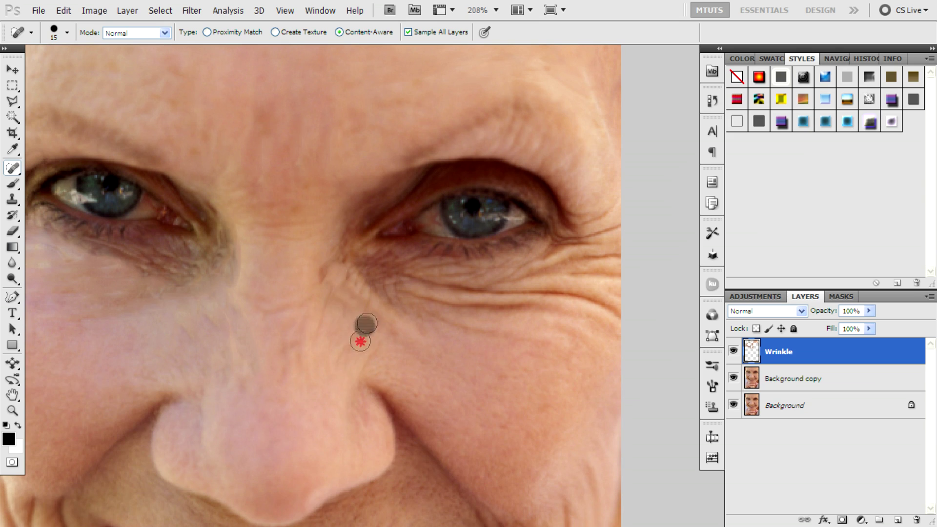
left_click_drag(248, 305, 242, 300)
mouse_move(230, 311)
left_mouse_down()
mouse_move(242, 341)
mouse_move(234, 363)
mouse_move(216, 372)
left_mouse_up()
left_click_drag(209, 318, 193, 357)
left_click_drag(373, 386, 339, 333)
Heal the folds beneath the right-side eye from its inner corner out to the photo's edge.
mouse_move(340, 278)
left_mouse_down()
mouse_move(377, 326)
mouse_move(406, 341)
left_mouse_up()
mouse_move(424, 311)
left_mouse_down()
mouse_move(373, 281)
mouse_move(627, 300)
left_mouse_up()
mouse_move(404, 286)
left_mouse_down()
mouse_move(481, 308)
mouse_move(581, 300)
left_mouse_up()
left_click_drag(407, 312, 571, 344)
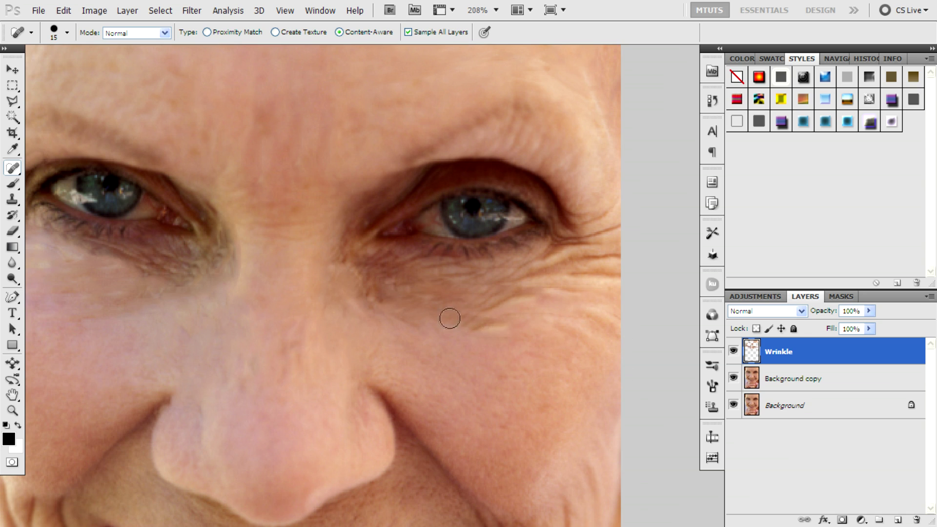
left_click_drag(524, 322, 536, 310)
left_click_drag(480, 317, 542, 290)
mouse_move(541, 289)
left_mouse_down()
mouse_move(657, 282)
mouse_move(581, 276)
mouse_move(639, 270)
left_mouse_up()
Heal the creases at the outer corner of the right-side eye and the skin between its eyelid and eyebrow.
left_click_drag(594, 219, 614, 197)
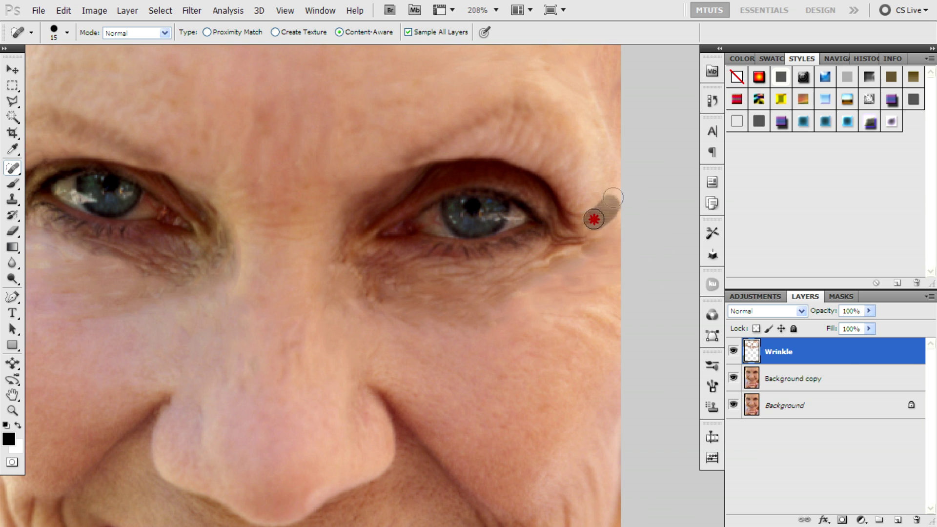
scroll(522, 101, "up", 3)
mouse_move(534, 235)
left_mouse_down()
mouse_move(551, 208)
mouse_move(559, 249)
left_mouse_up()
left_click_drag(581, 286, 581, 287)
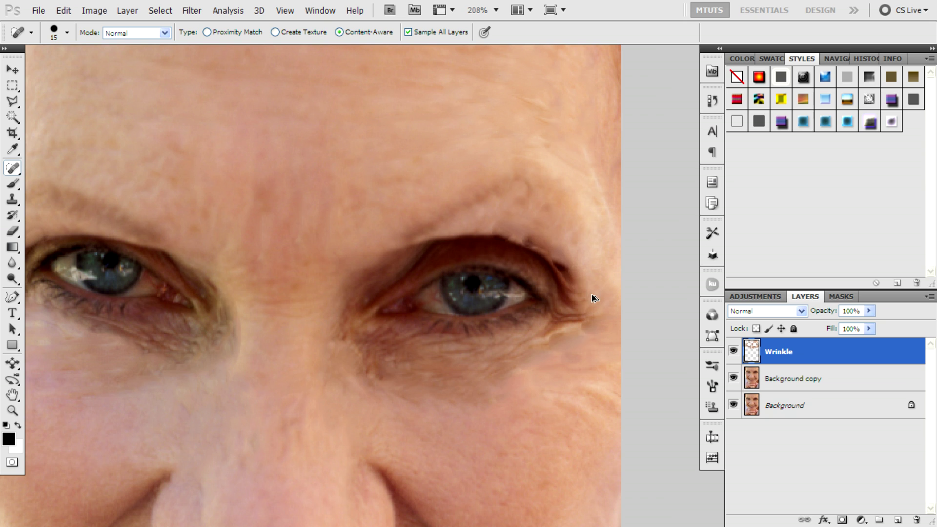
scroll(593, 295, "up", 1)
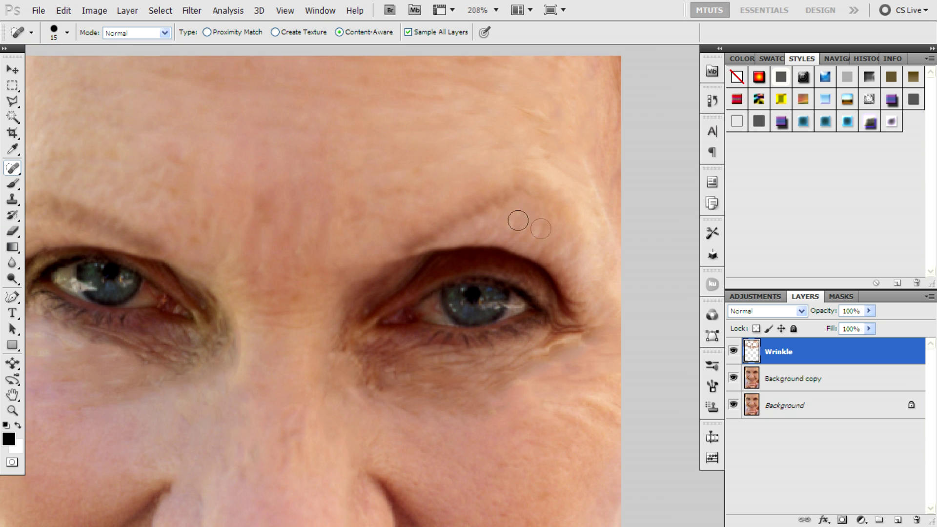
left_click_drag(564, 250, 590, 284)
left_click_drag(484, 228, 471, 229)
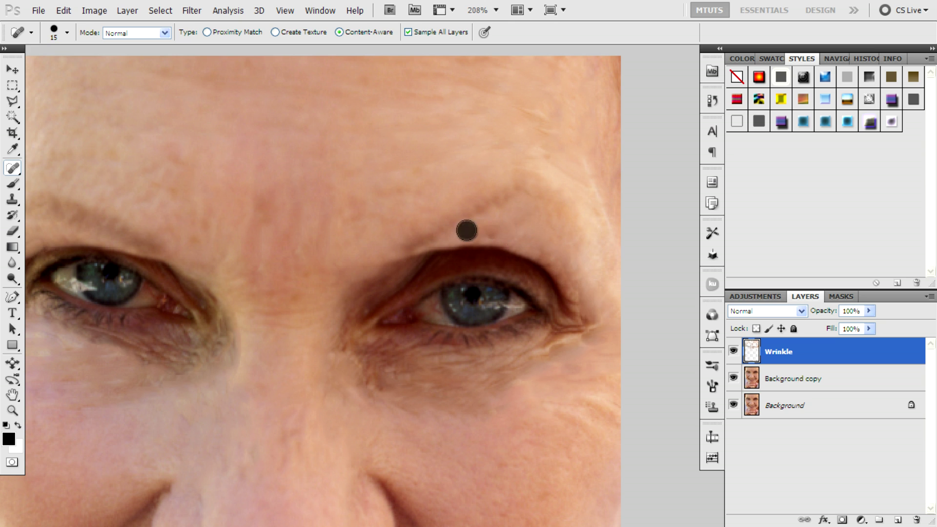
left_click(467, 230)
Touch up the remaining lines on the upper cheek below the right-side eye.
scroll(537, 318, "up", 10)
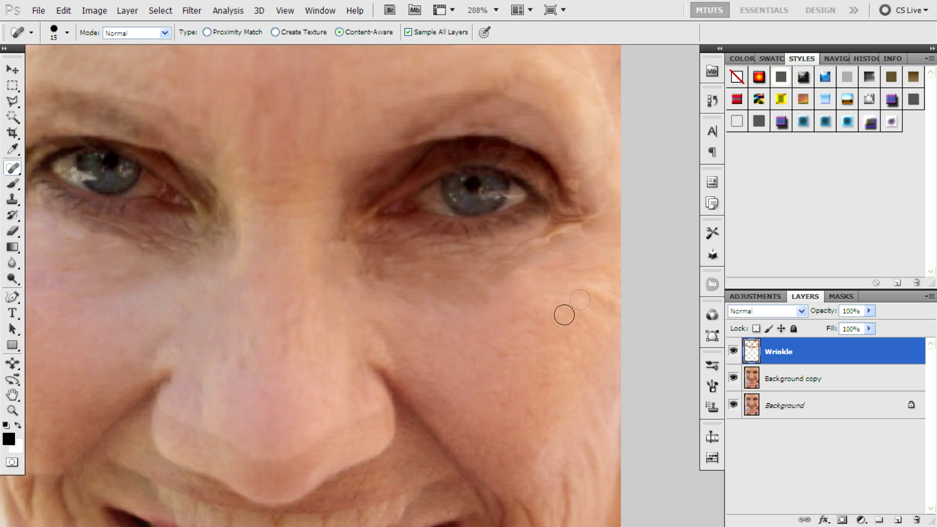
scroll(564, 315, "down", 2)
left_click_drag(569, 260, 611, 261)
left_click_drag(458, 249, 515, 235)
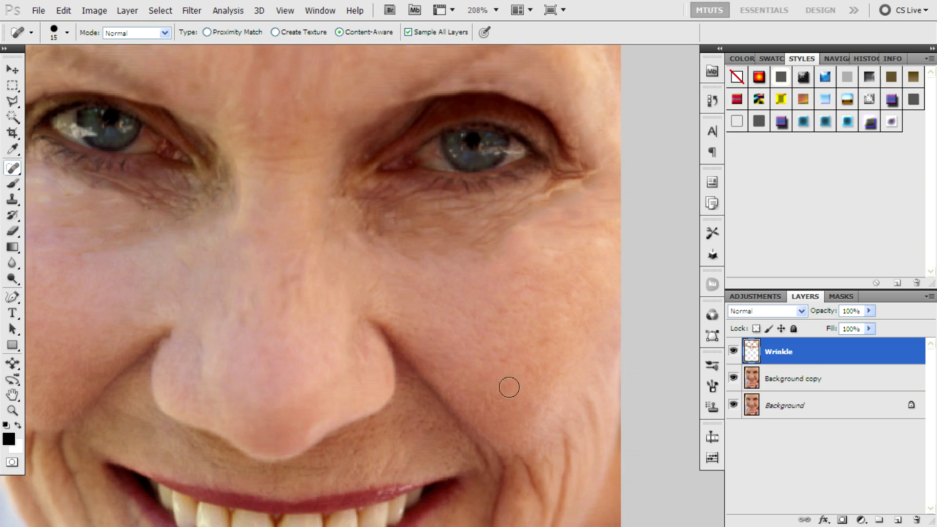
Heal the long smile folds running down the lower cheek between the right-side mouth corner and the photo's edge.
scroll(509, 388, "down", 10)
mouse_move(523, 277)
left_mouse_down()
mouse_move(550, 313)
mouse_move(556, 340)
left_mouse_up()
scroll(555, 339, "down", 2)
left_click_drag(528, 243, 544, 273)
mouse_move(561, 196)
left_mouse_down()
mouse_move(560, 258)
mouse_move(505, 376)
left_mouse_up()
scroll(586, 361, "up", 3)
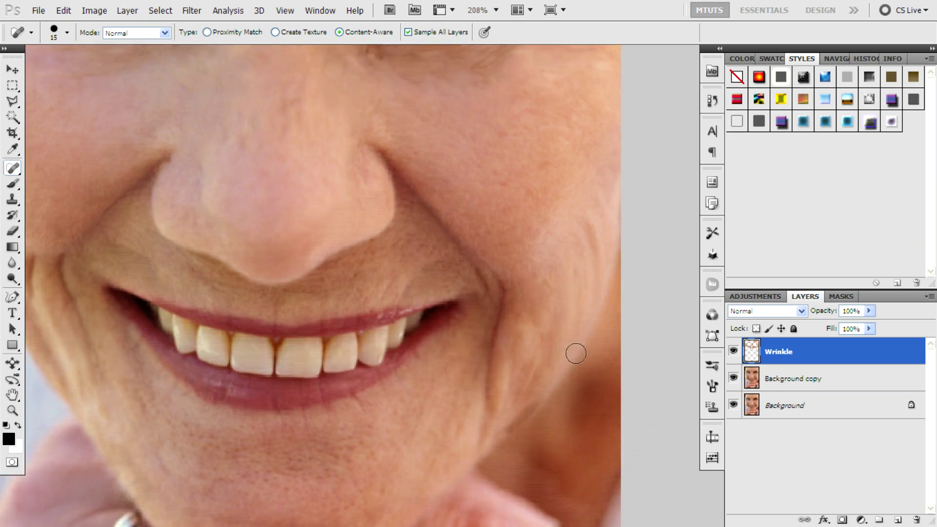
Heal the creases around the right-side corner of the mouth and down to the jawline.
scroll(576, 353, "down", 4)
mouse_move(556, 253)
left_mouse_down()
mouse_move(567, 158)
mouse_move(597, 220)
mouse_move(526, 282)
mouse_move(482, 344)
mouse_move(498, 176)
left_mouse_up()
left_click_drag(508, 231, 480, 342)
scroll(532, 385, "down", 1)
left_click_drag(505, 258, 486, 303)
left_click_drag(537, 232, 520, 270)
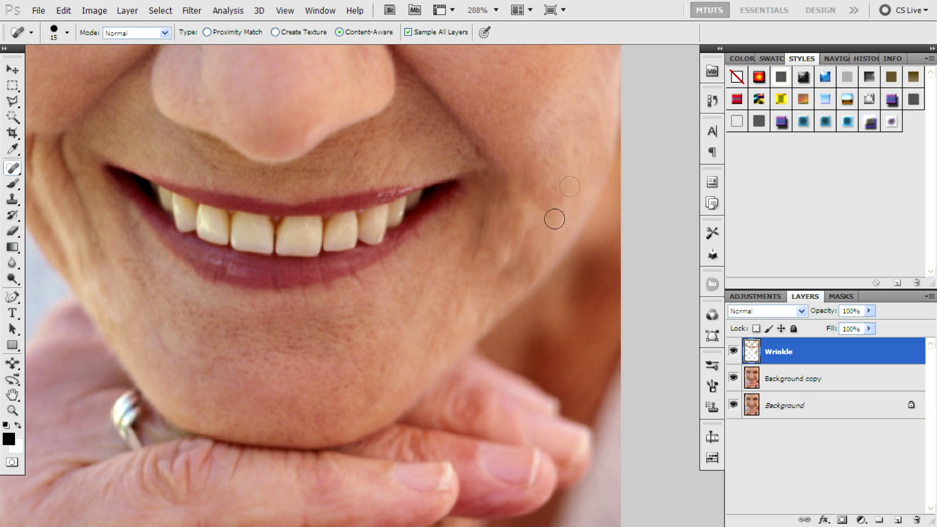
scroll(494, 273, "down", 2)
left_click_drag(485, 142, 474, 210)
Heal the deep smile folds on the left-side cheek, from beside the mouth corner out to the face's edge.
left_click(13, 410)
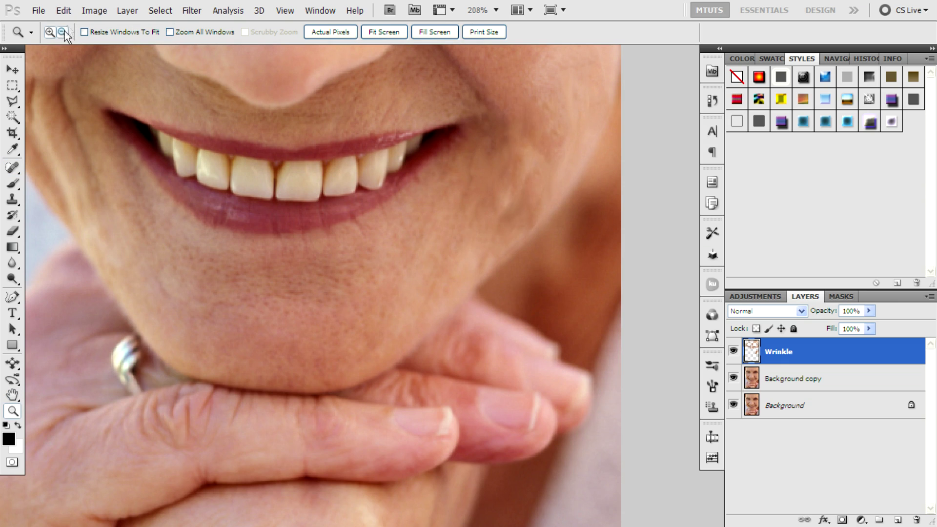
left_click(63, 31)
left_click(240, 190)
left_click(205, 213)
scroll(130, 94, "up", 4)
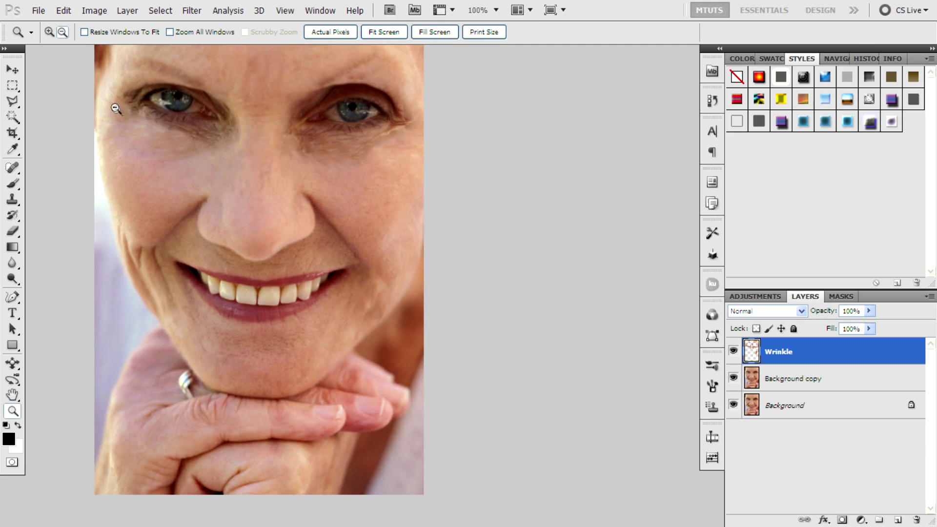
left_click_drag(192, 321, 193, 322)
left_click(13, 167)
mouse_move(423, 149)
left_mouse_down()
mouse_move(450, 251)
mouse_move(503, 356)
left_mouse_up()
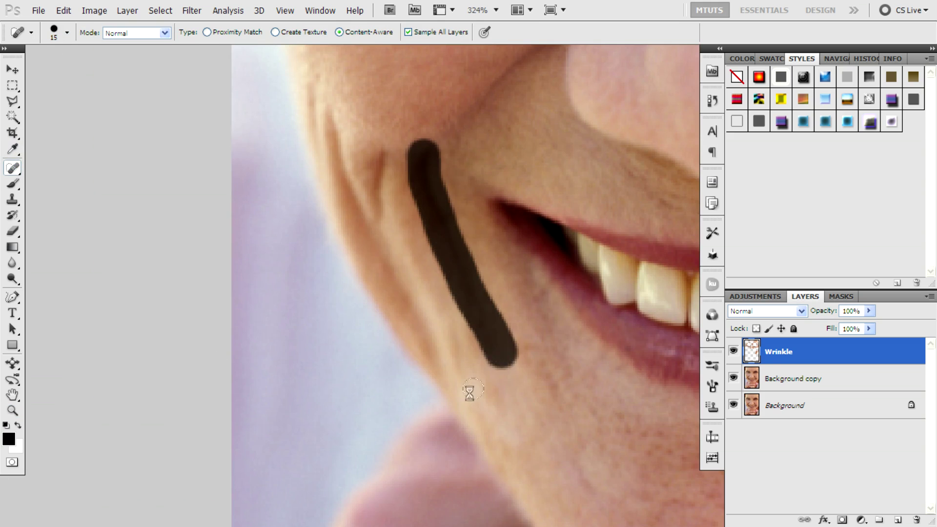
mouse_move(453, 379)
left_mouse_down()
mouse_move(398, 272)
mouse_move(376, 152)
mouse_move(340, 125)
mouse_move(382, 244)
mouse_move(423, 207)
left_mouse_up()
left_click_drag(468, 314, 453, 277)
mouse_move(431, 351)
left_mouse_down()
mouse_move(356, 205)
mouse_move(326, 105)
left_mouse_up()
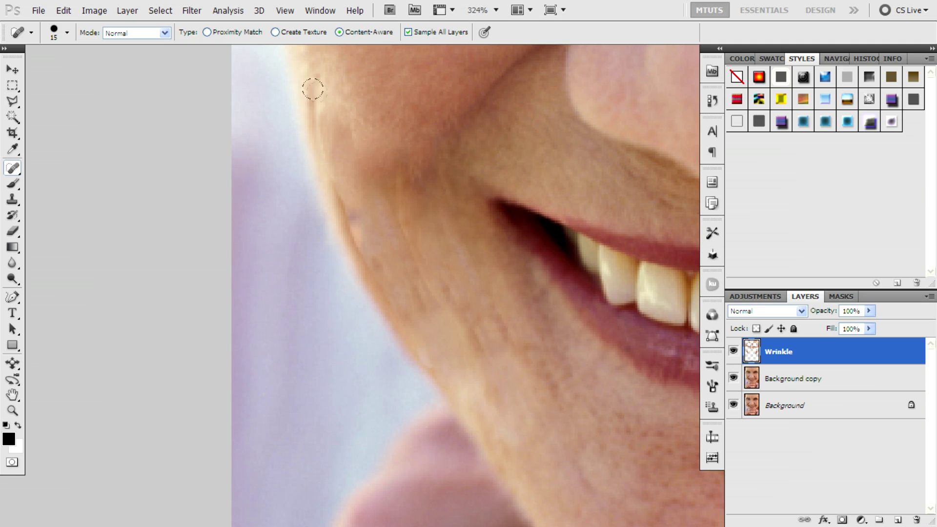
left_click_drag(340, 196, 410, 334)
Heal the remaining lines on the upper cheek below the left-side eye, out toward the face's edge.
scroll(540, 381, "up", 5)
scroll(539, 382, "up", 8)
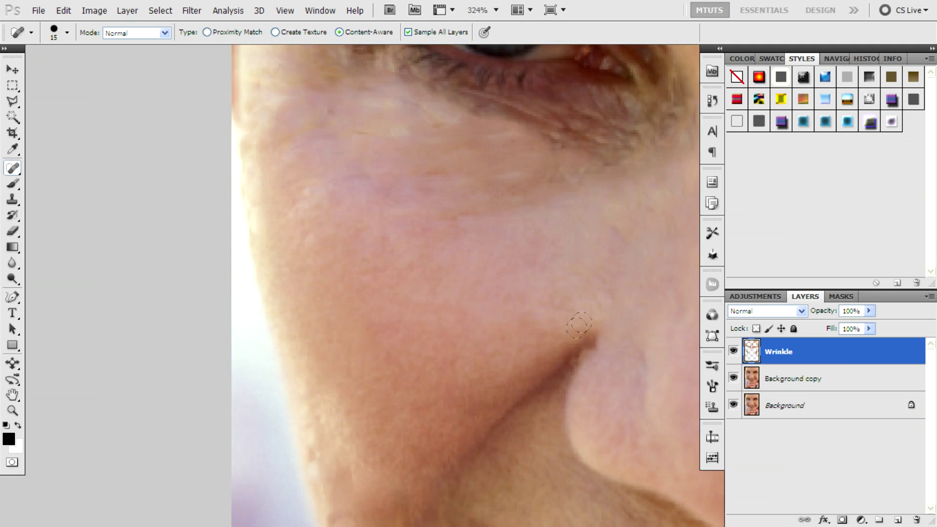
left_click_drag(401, 294, 283, 236)
Touch up the uneven skin on the lower cheek near the jawline, beside the right-side mouth corner.
left_click(13, 411)
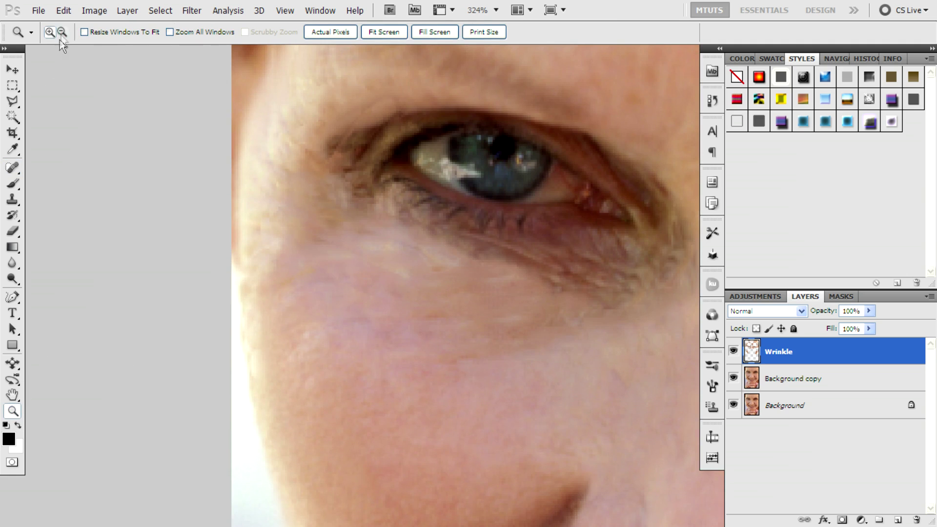
left_click(541, 232)
left_click(540, 233)
left_click(537, 233)
left_click(453, 265)
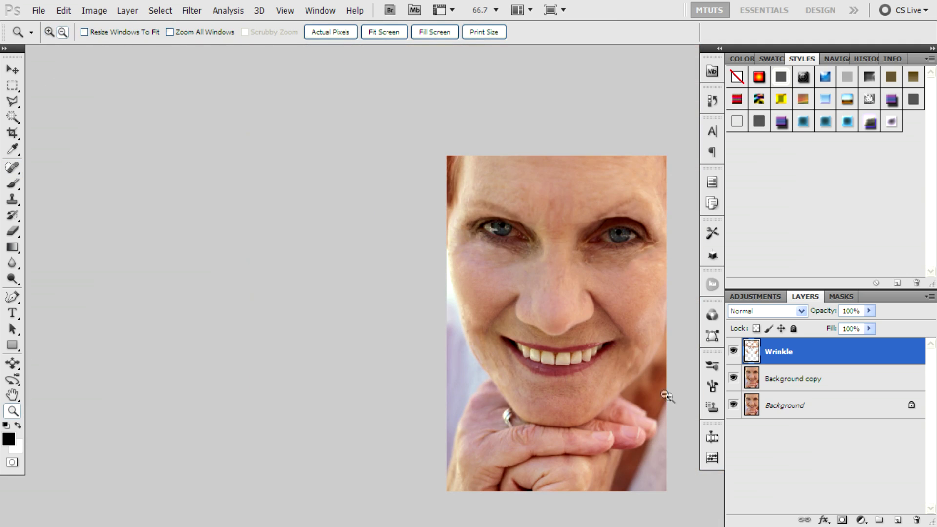
left_click(631, 368)
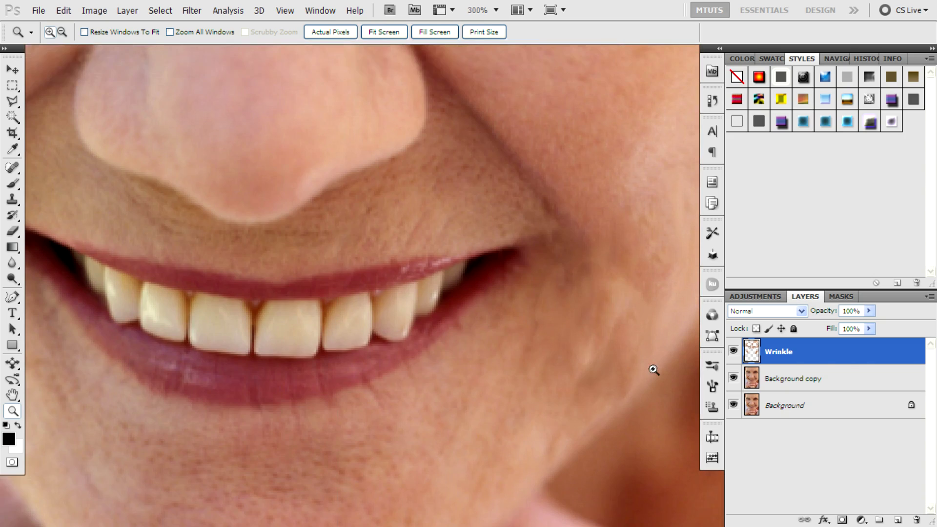
left_click(13, 166)
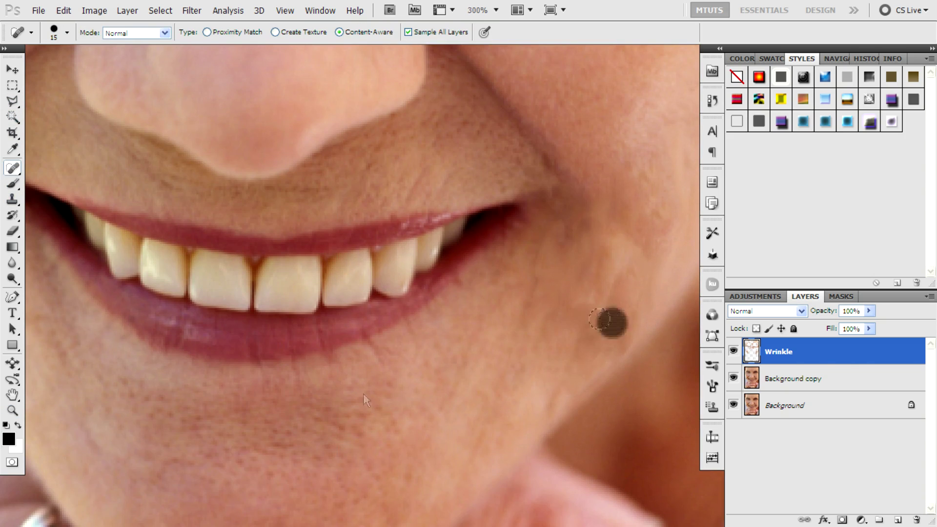
With the portrait at actual size, lower the Wrinkle layer's fill to 85% and its opacity to about 70%.
key("z")
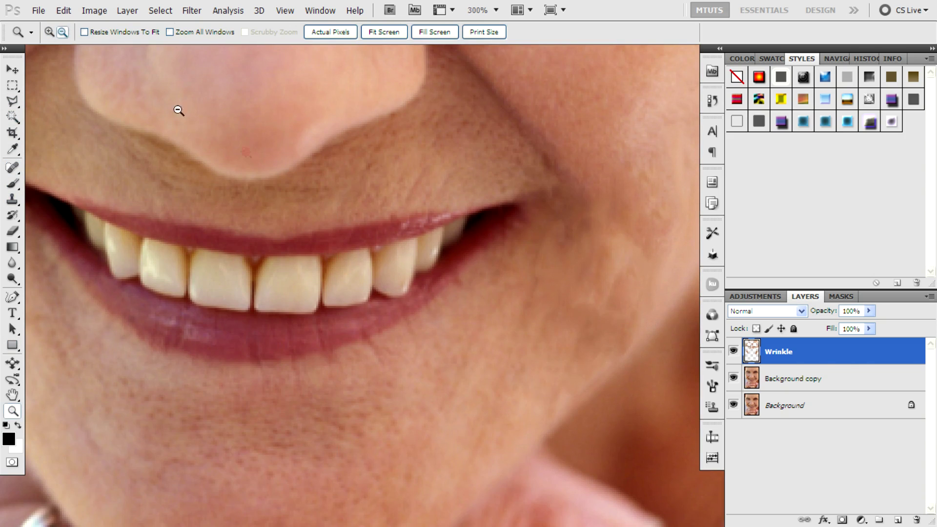
double_click(332, 191)
left_click(392, 37)
left_click(441, 36)
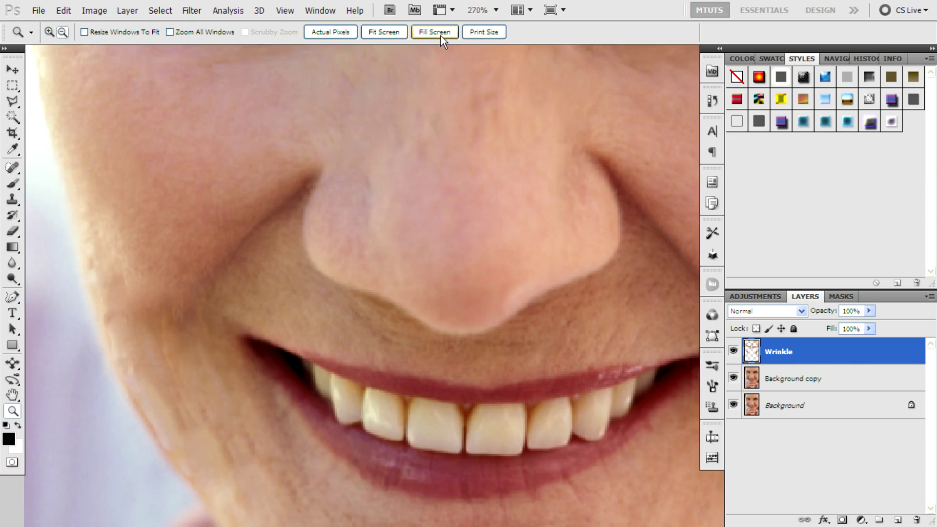
left_click(331, 32)
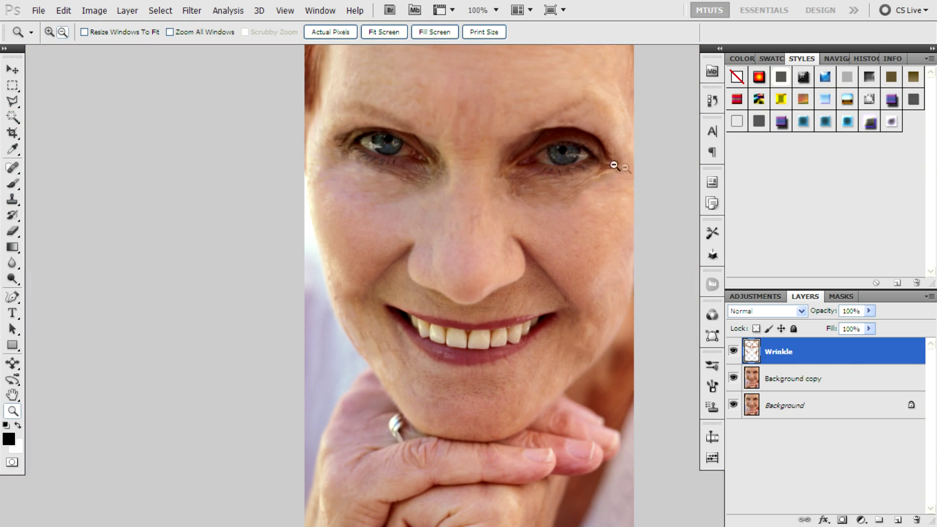
key("j")
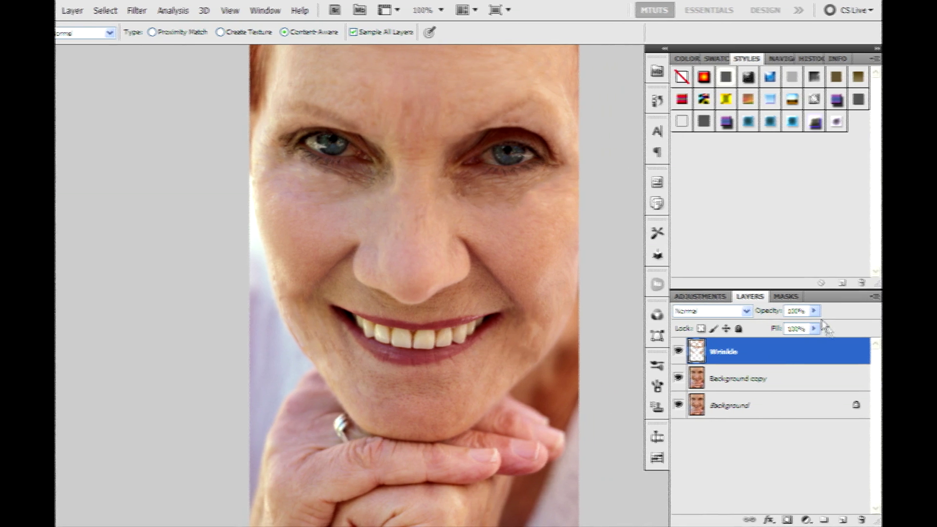
left_click(869, 329)
mouse_move(736, 344)
left_mouse_down()
mouse_move(718, 341)
mouse_move(725, 344)
left_mouse_up()
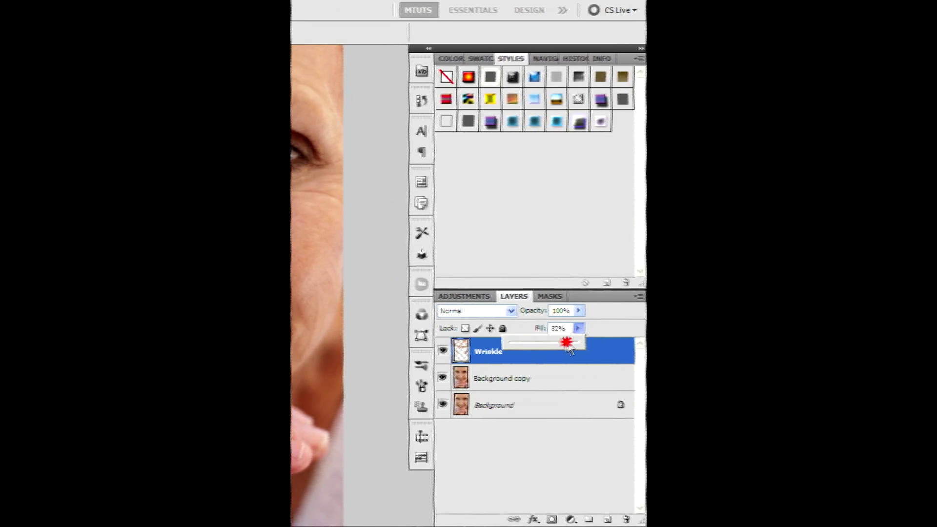
left_click_drag(568, 347, 570, 348)
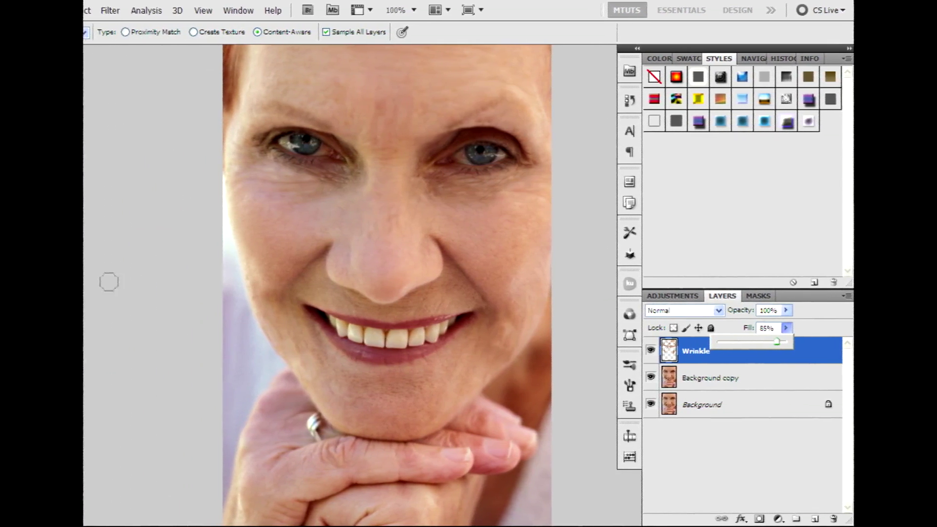
left_click_drag(838, 329, 830, 329)
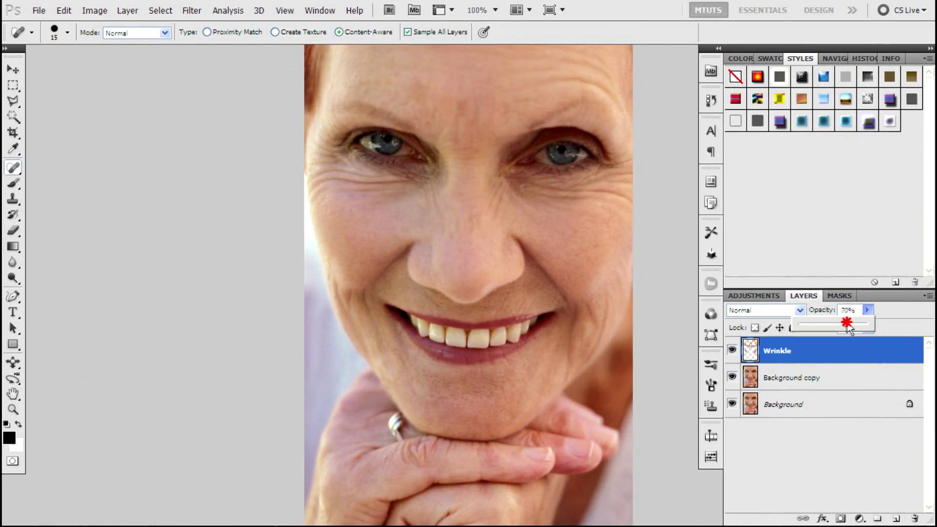